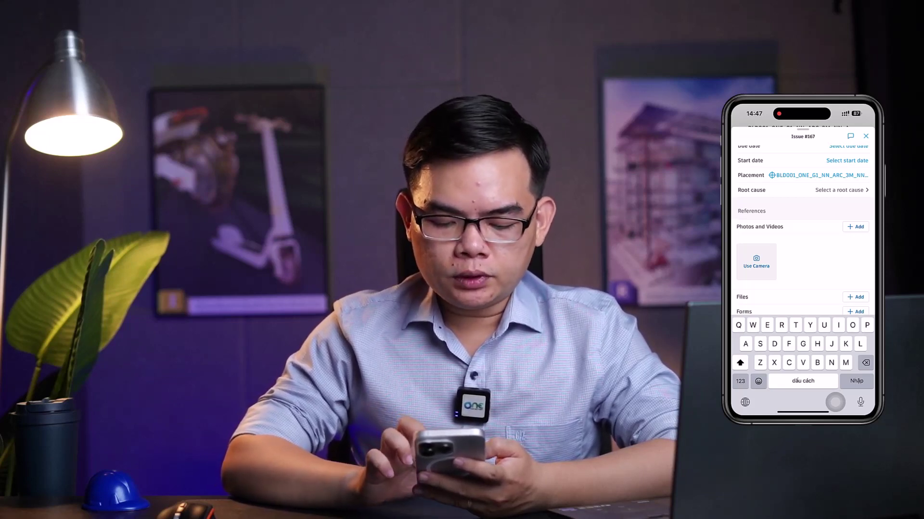
# Open the camera from the issue's Photos and Videos references, close it without taking a photo, and view the other issue fields.
pyautogui.click(756, 262)
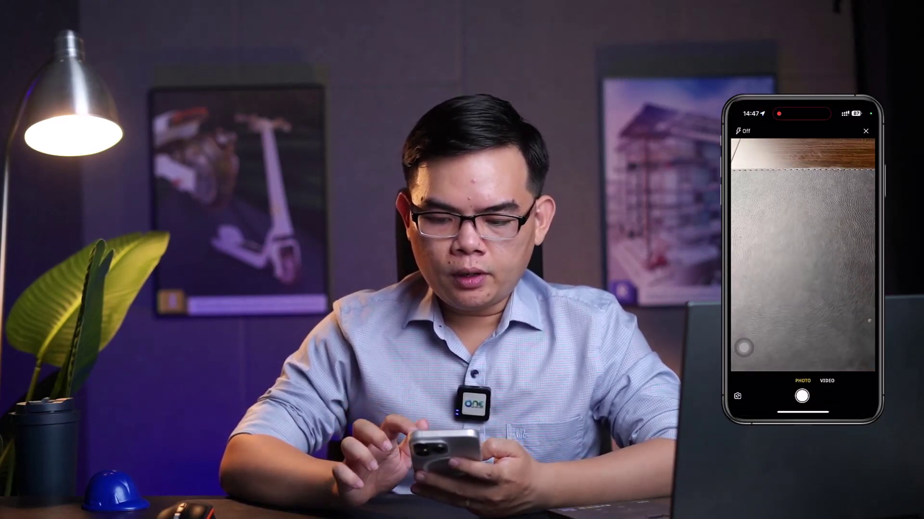
pyautogui.click(865, 130)
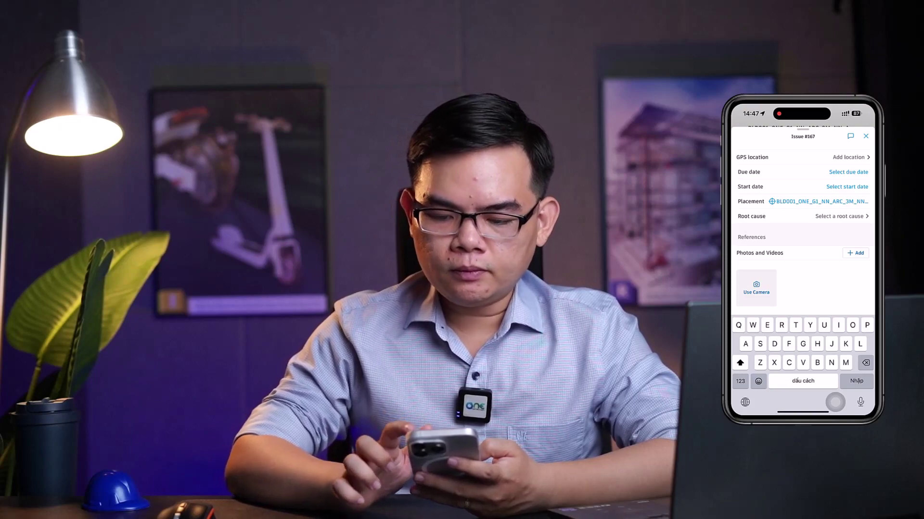
pyautogui.moveTo(824, 308); pyautogui.dragTo(824, 232)
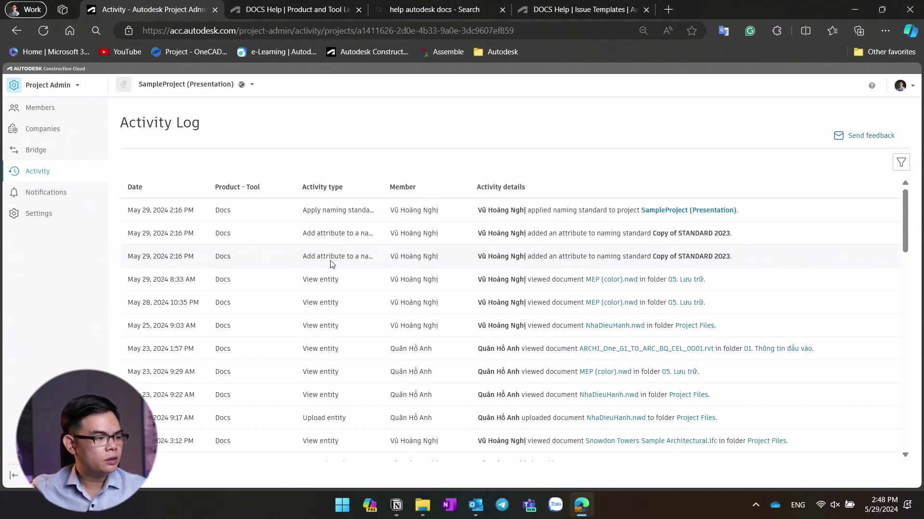
# Look through the activity log entries of SampleProject (Presentation), from the most recent down to the mid-May 2024 ones.
pyautogui.scroll(-2, 379, 260)
pyautogui.scroll(2, 418, 269)
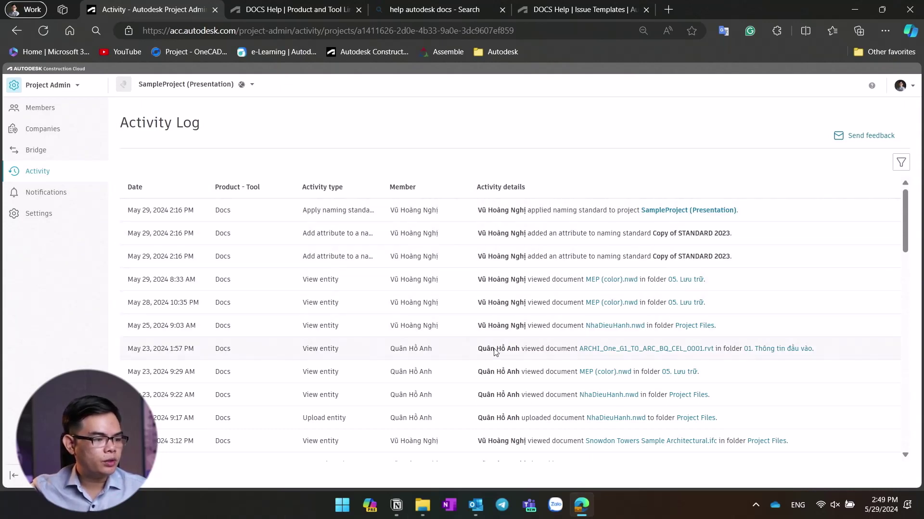
pyautogui.scroll(-1, 491, 342)
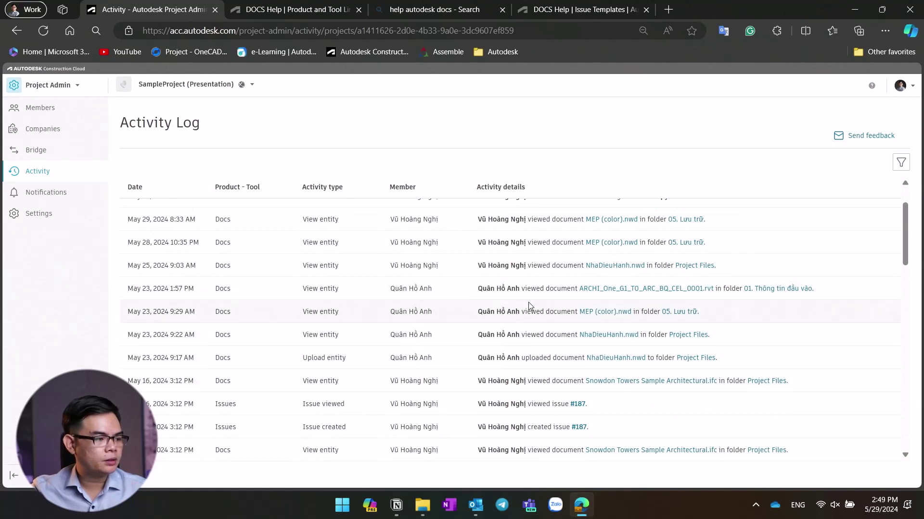
pyautogui.scroll(-2, 496, 320)
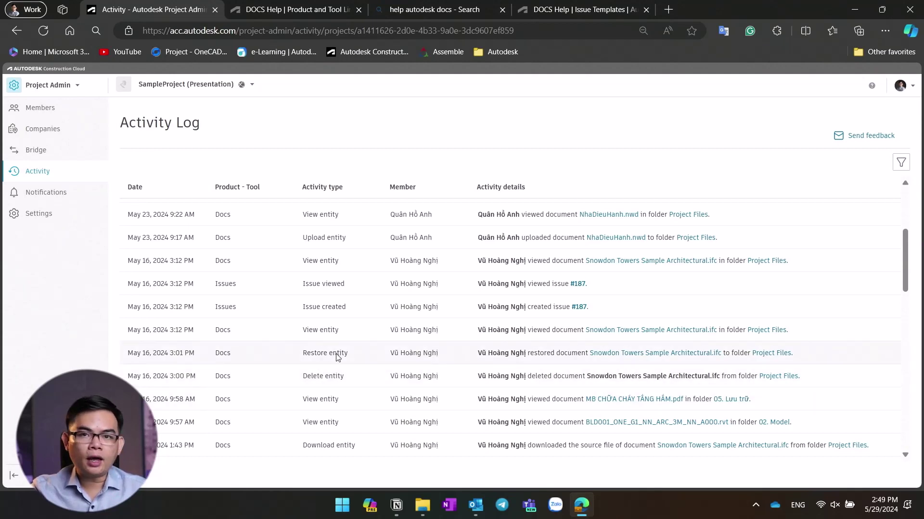
pyautogui.scroll(-1, 336, 365)
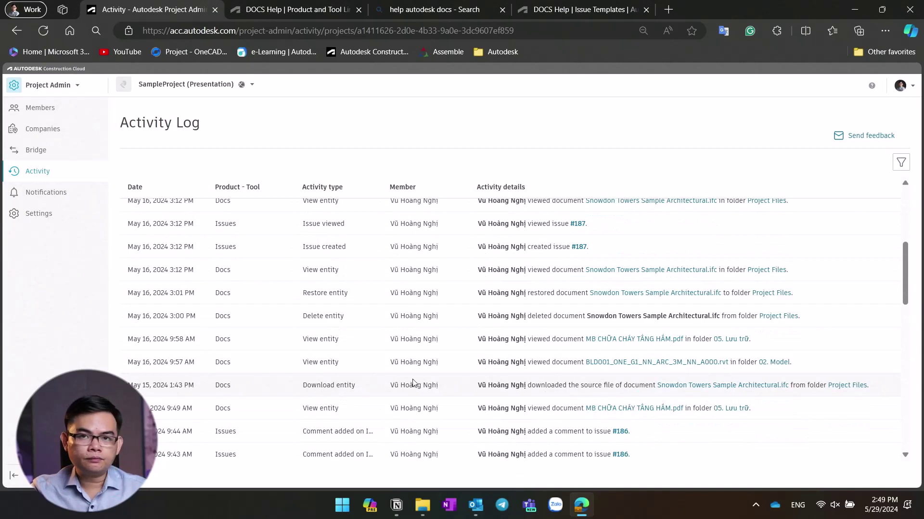
# Filter the activity log by member so that only one OneCADVN member's activity is listed.
pyautogui.click(901, 162)
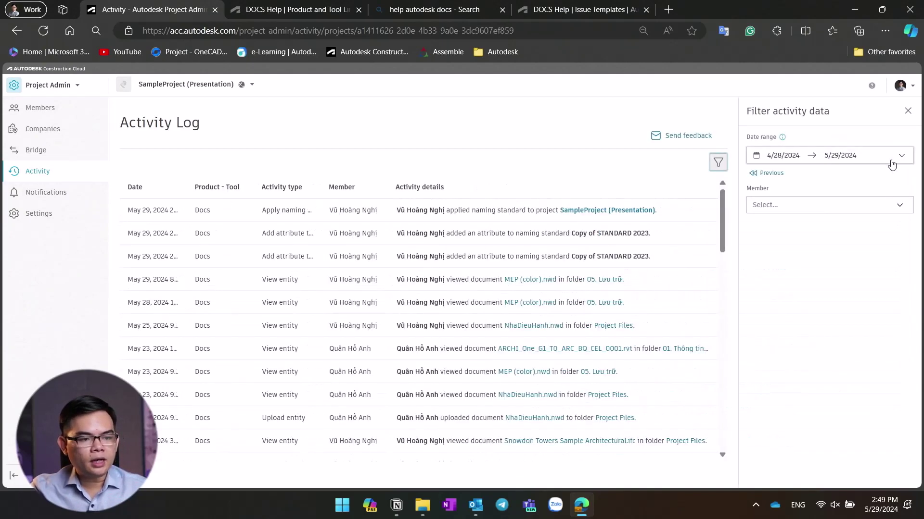
pyautogui.click(873, 206)
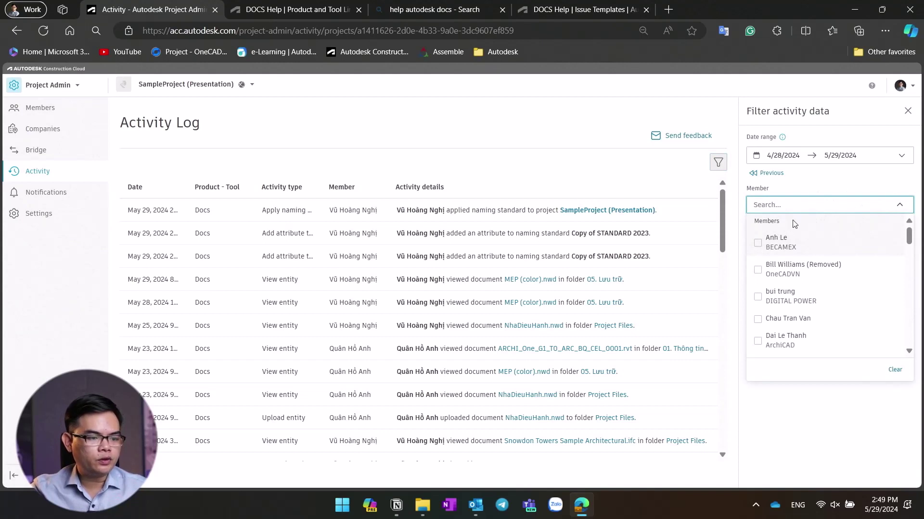
pyautogui.write('ho')
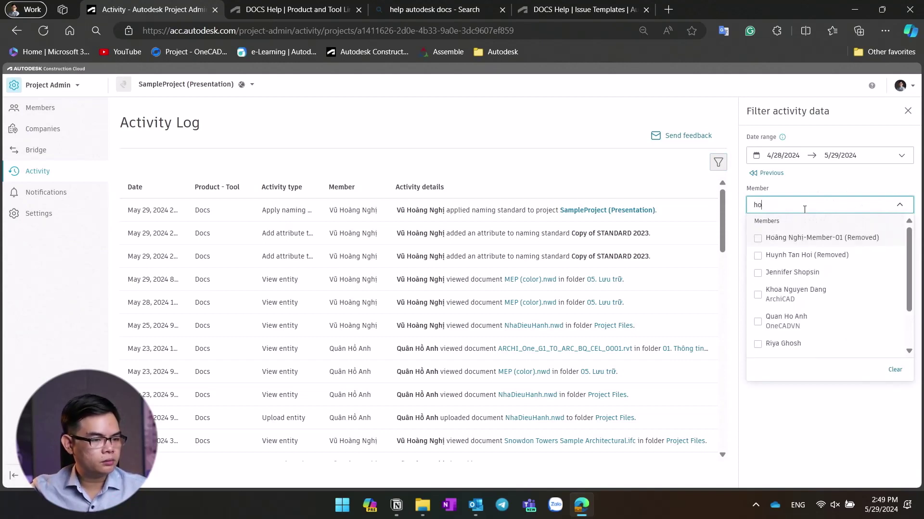
pyautogui.click(758, 322)
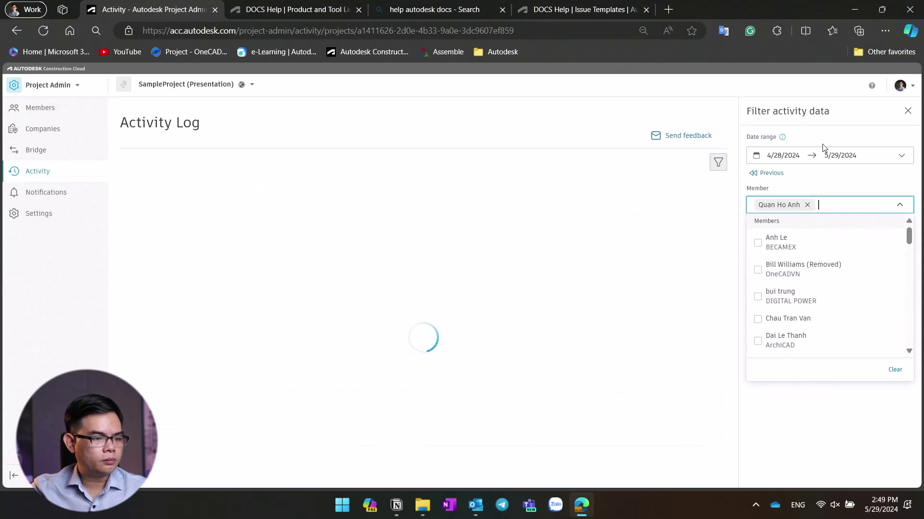
pyautogui.click(808, 397)
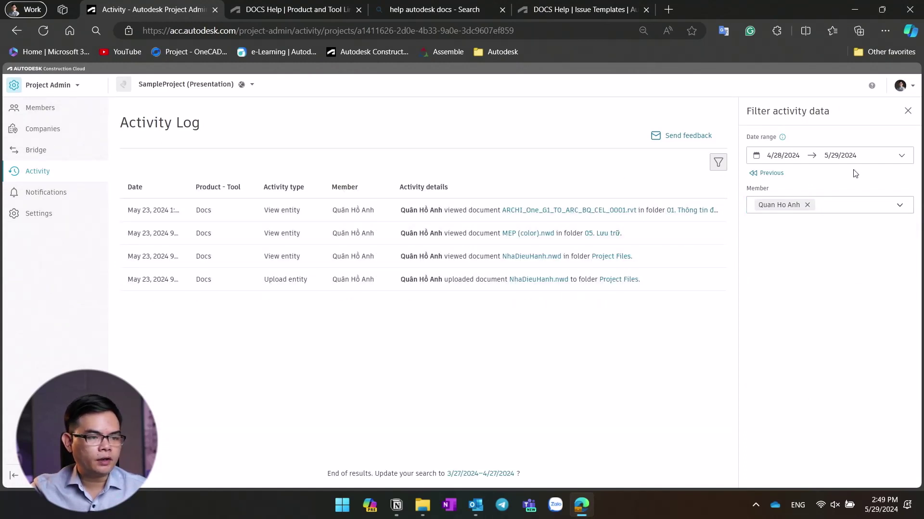
# Compare the member's activity for today, the past 7 days and the past 31 days, and close the filter settings.
pyautogui.click(868, 161)
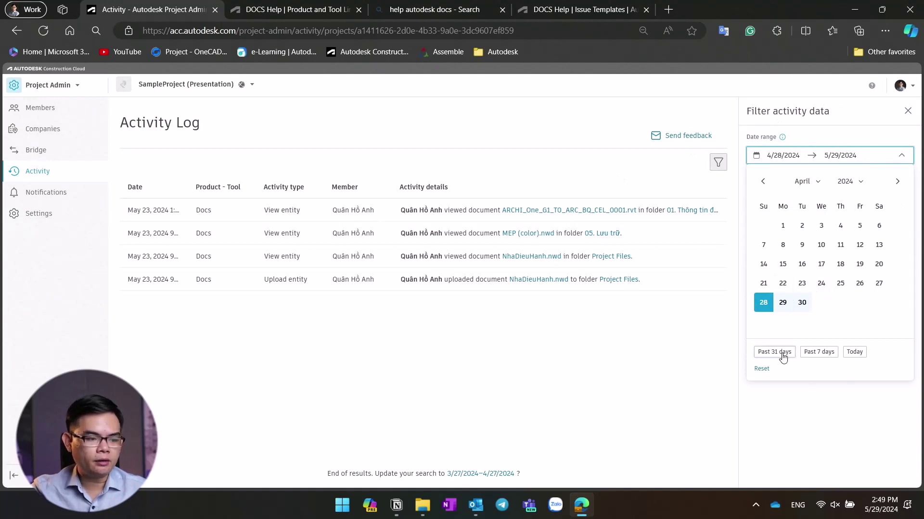
pyautogui.click(854, 353)
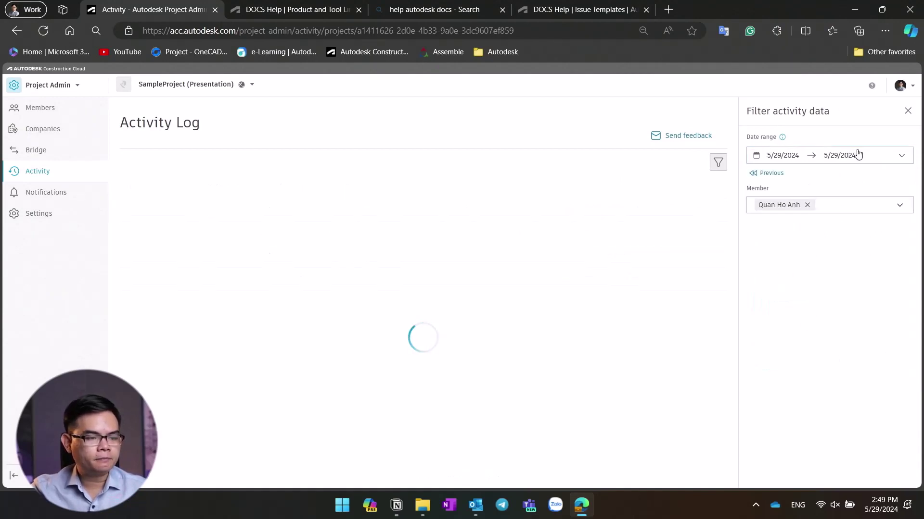
pyautogui.click(875, 161)
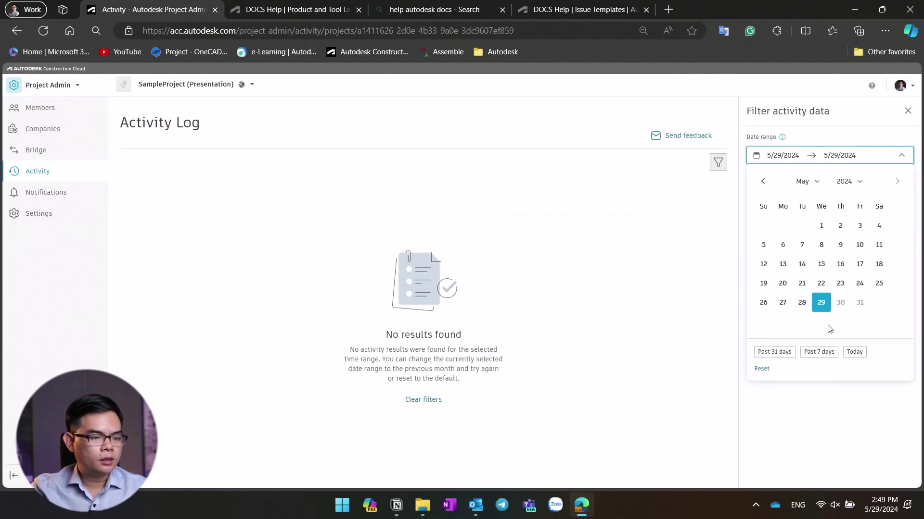
pyautogui.click(819, 358)
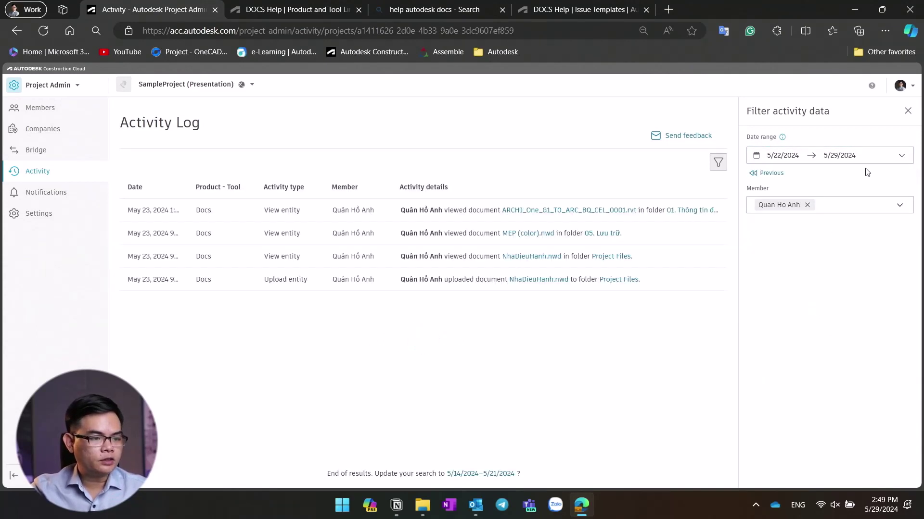
pyautogui.click(875, 154)
pyautogui.click(774, 353)
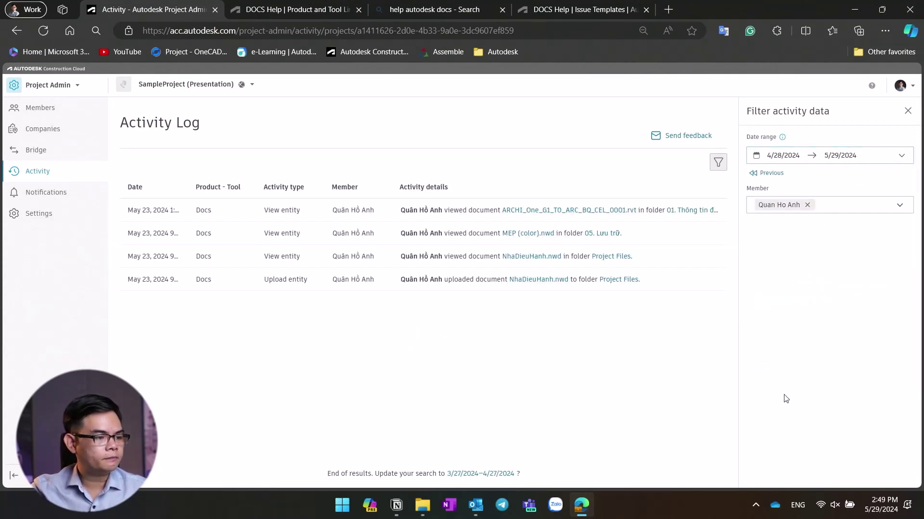
pyautogui.click(505, 376)
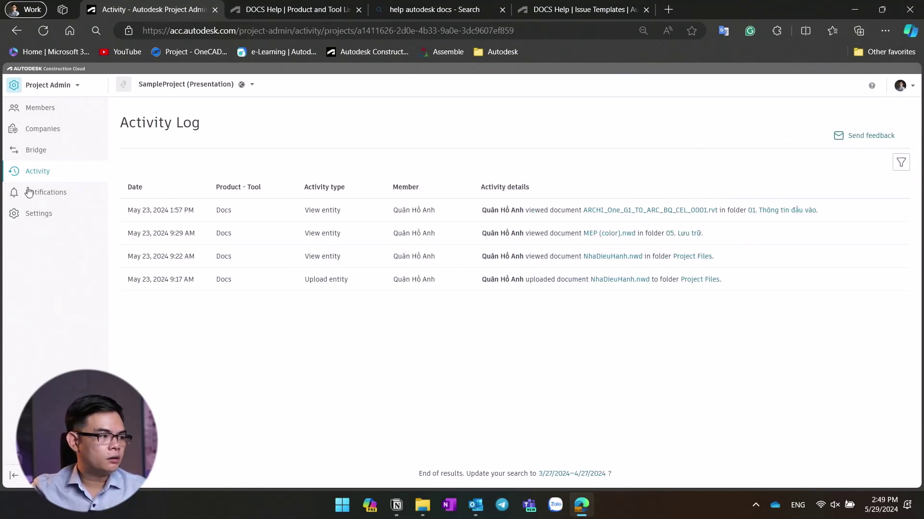
# Open the naming standards settings for the project's files in Docs and view the actions available for STANDARD 2023.
pyautogui.click(68, 86)
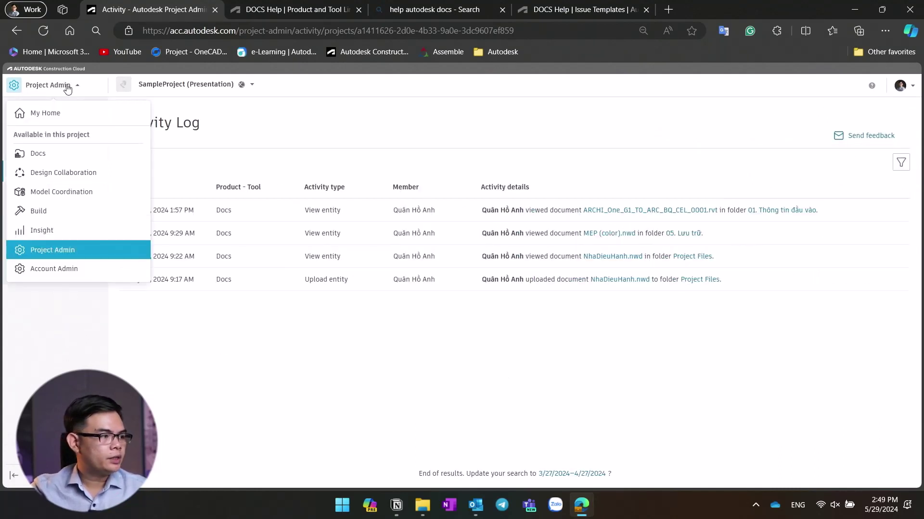
pyautogui.click(58, 155)
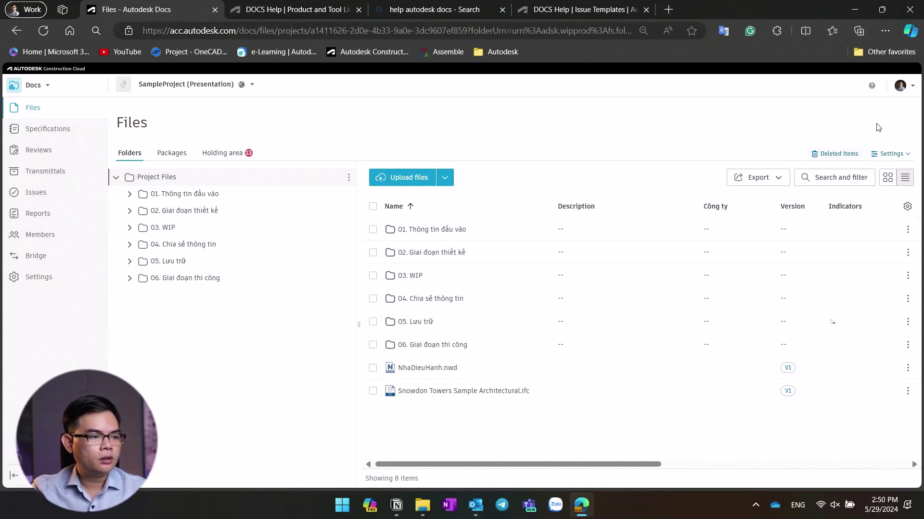
pyautogui.click(907, 156)
pyautogui.click(866, 208)
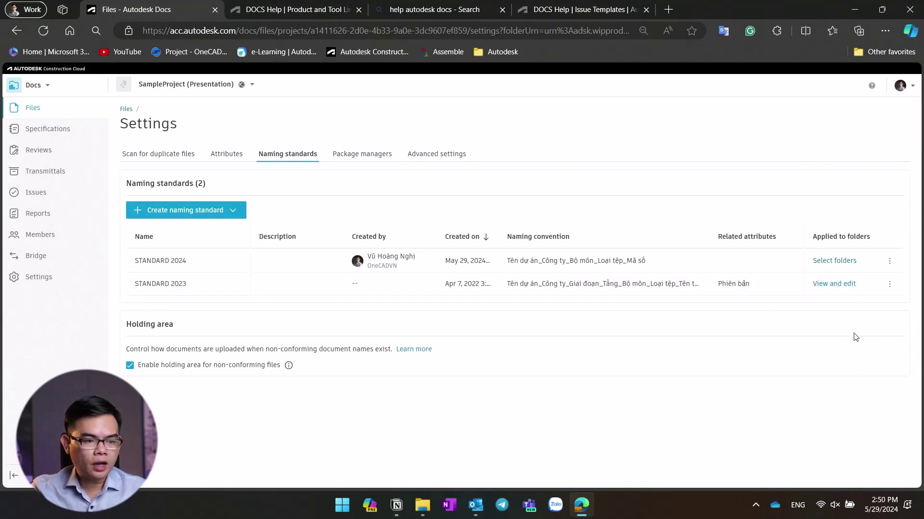
pyautogui.click(889, 284)
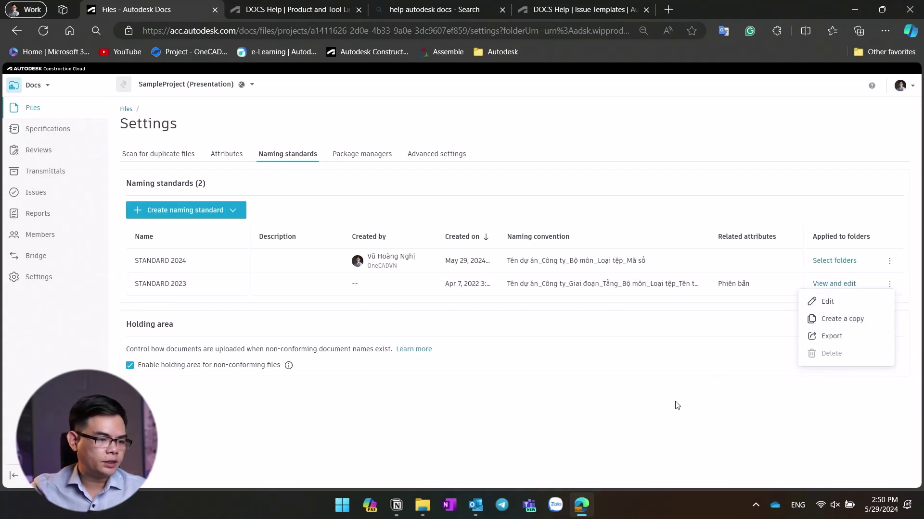
pyautogui.click(685, 422)
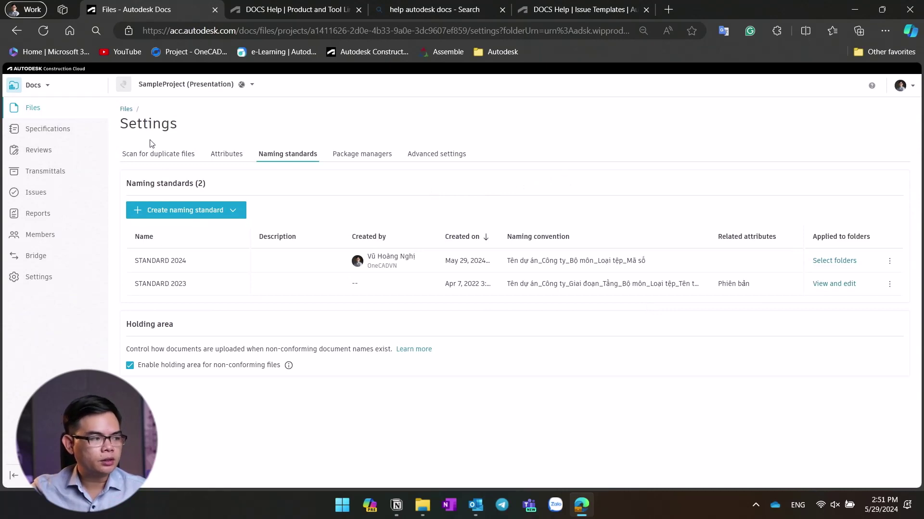
# Return to the project files and expand the 02. Giai đoạn thiết kế folder to show its subfolders.
pyautogui.click(127, 109)
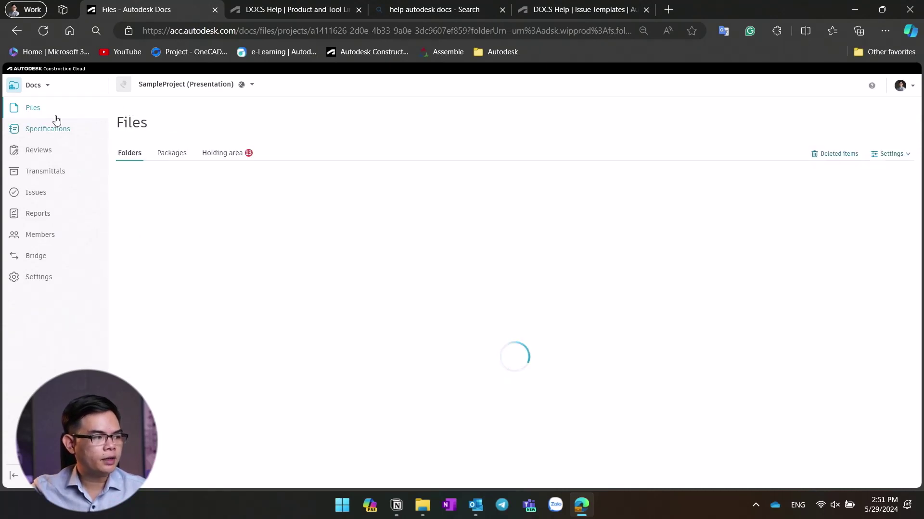
pyautogui.click(129, 228)
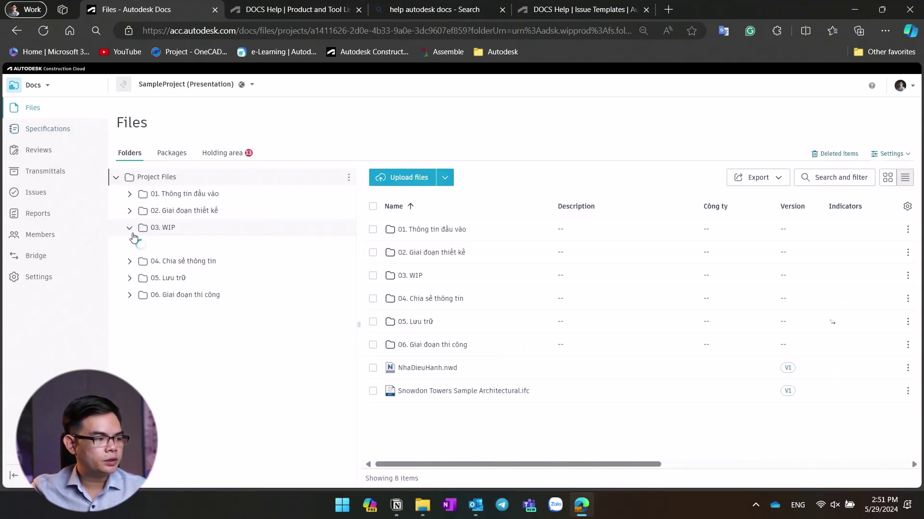
pyautogui.click(143, 261)
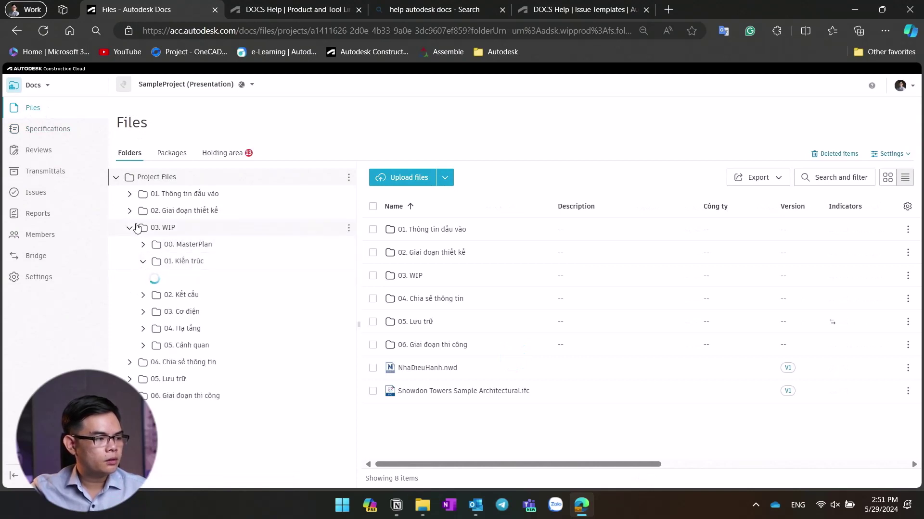
pyautogui.click(130, 228)
pyautogui.click(130, 210)
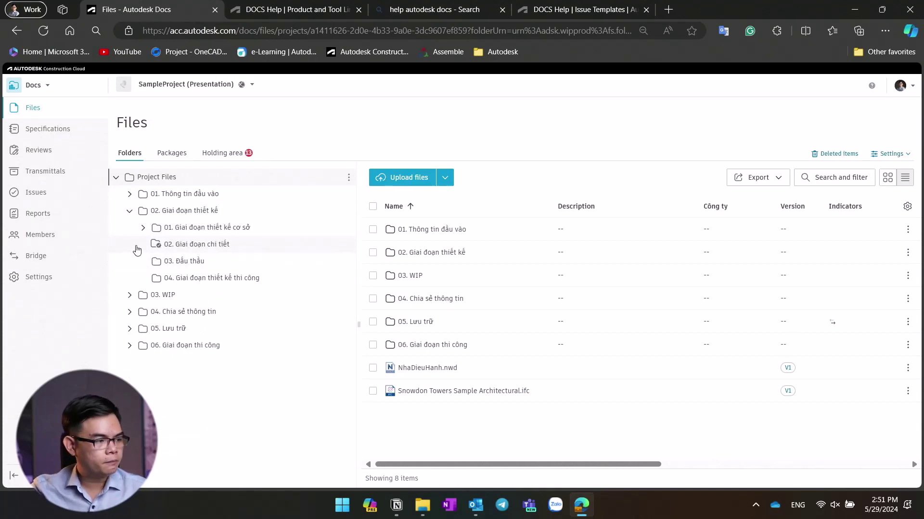
pyautogui.moveTo(157, 245)
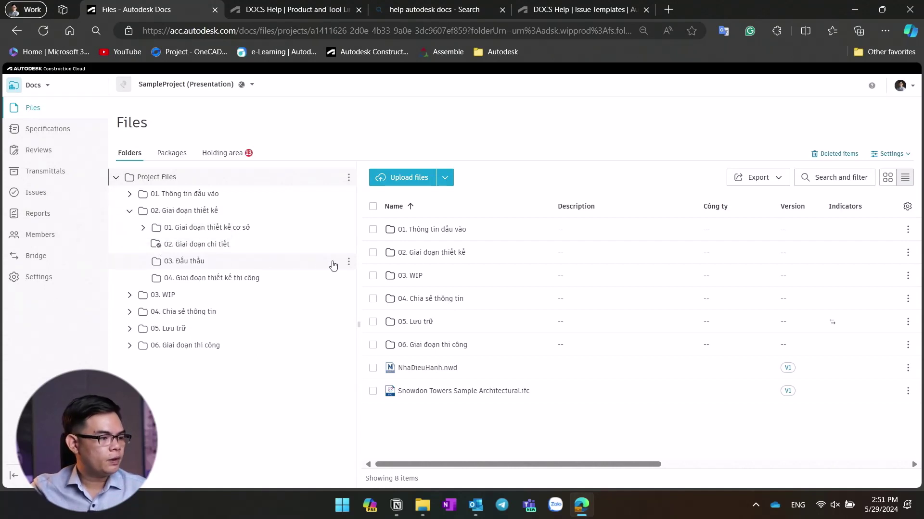
# Apply the STANDARD 2024 naming standard to the 03. Đấu thầu folder only.
pyautogui.click(349, 261)
pyautogui.moveTo(388, 292)
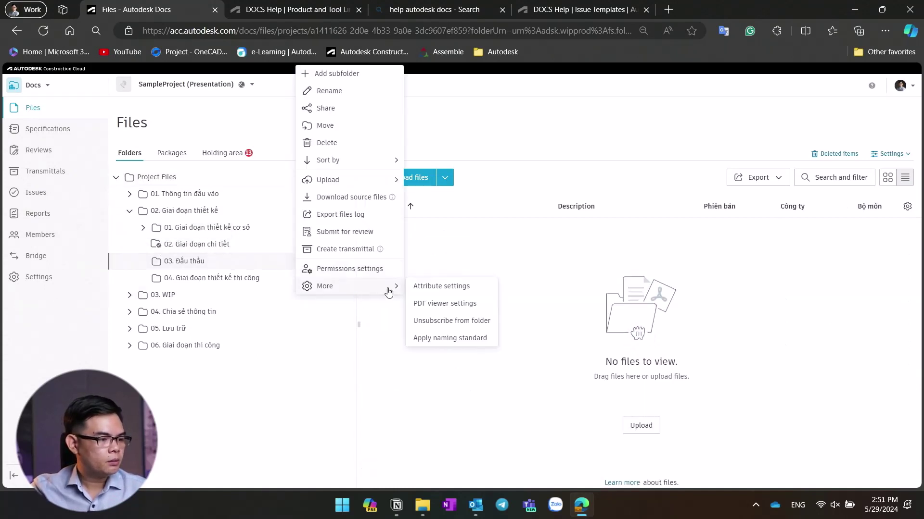
pyautogui.click(450, 339)
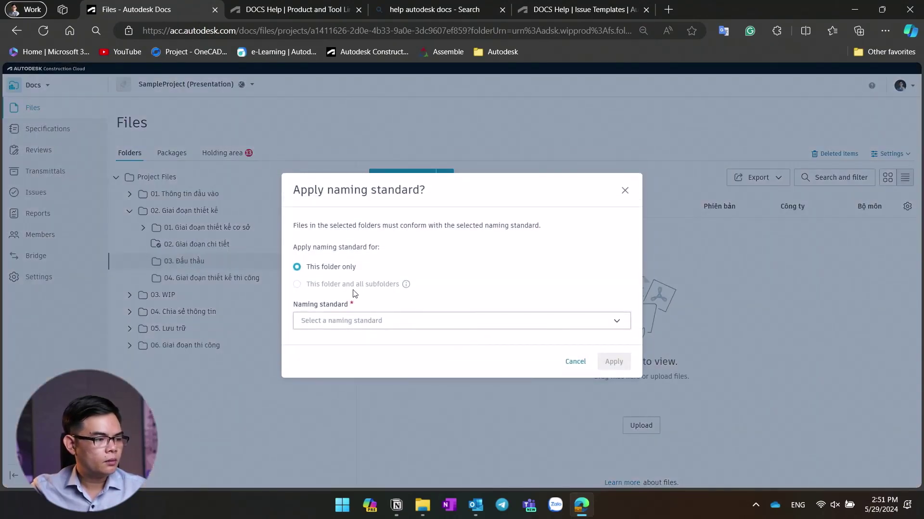
pyautogui.click(361, 320)
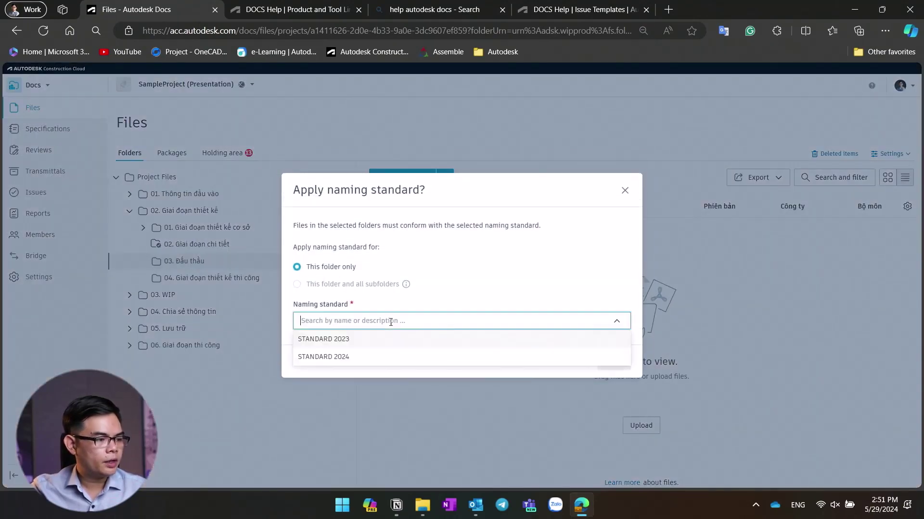
pyautogui.click(332, 359)
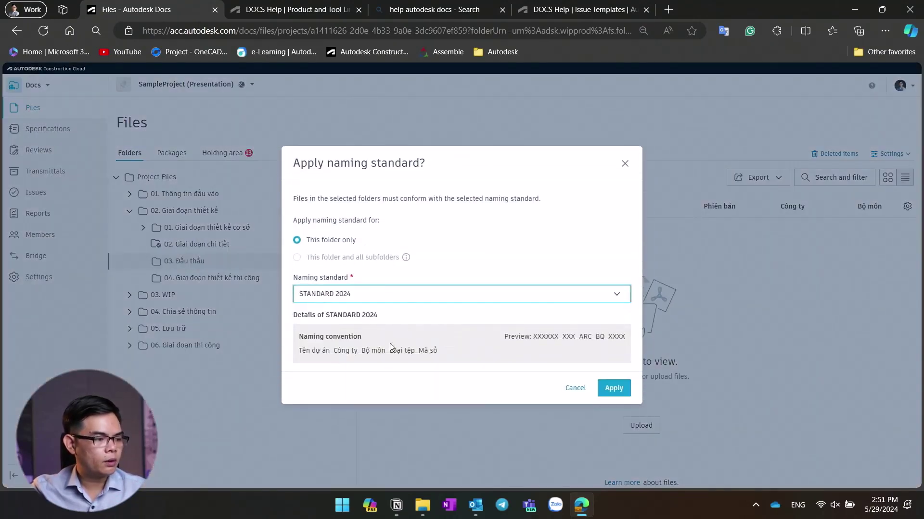
pyautogui.click(613, 388)
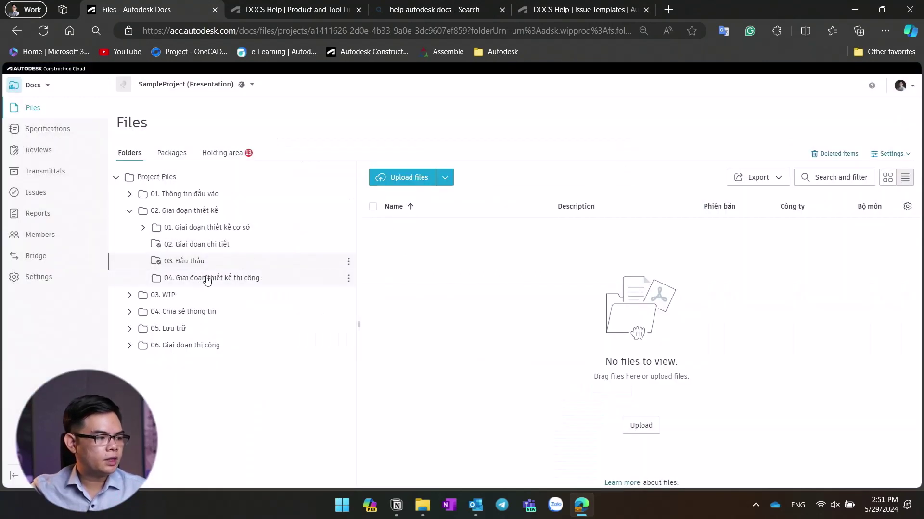
pyautogui.moveTo(159, 263)
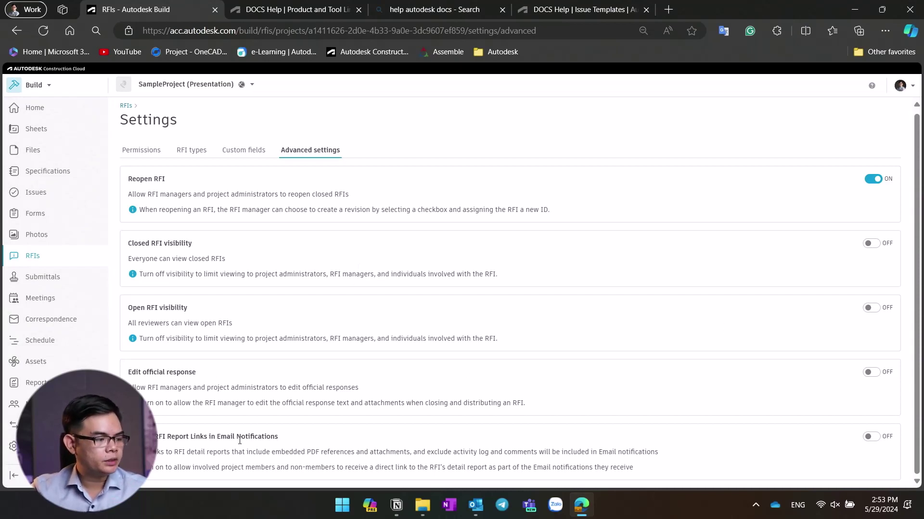
# Examine the option for RFI report links in email notifications in the RFI advanced settings.
pyautogui.moveTo(187, 437); pyautogui.dragTo(281, 437)
pyautogui.click(657, 382)
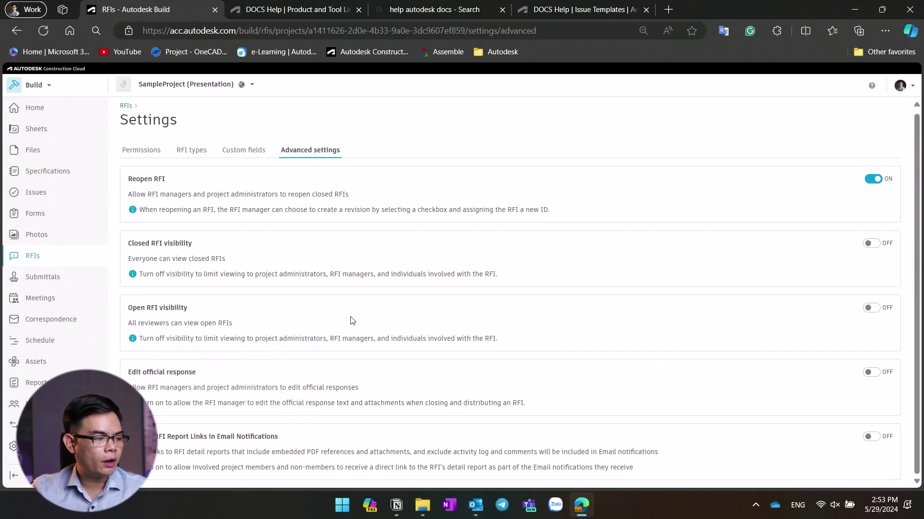
# Examine the Edit official response option in the RFI advanced settings by selecting its title for translation.
pyautogui.moveTo(204, 372); pyautogui.dragTo(135, 373)
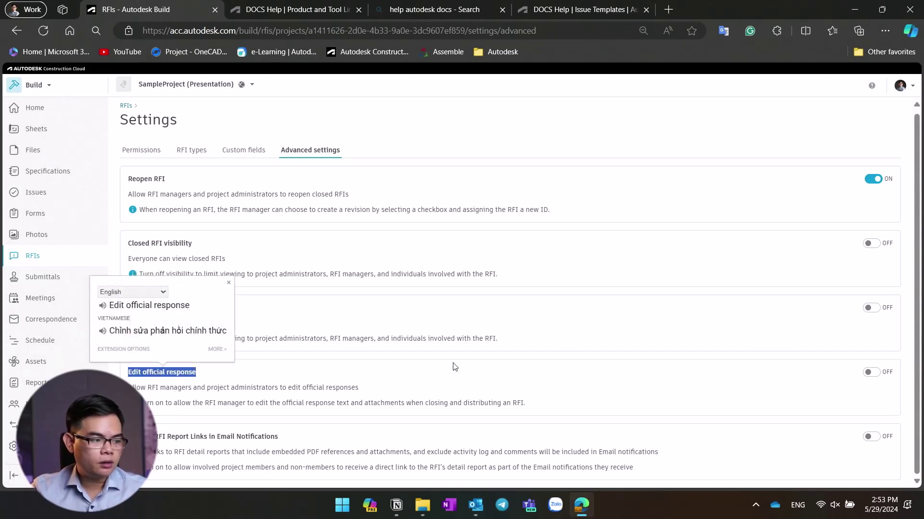
pyautogui.click(457, 375)
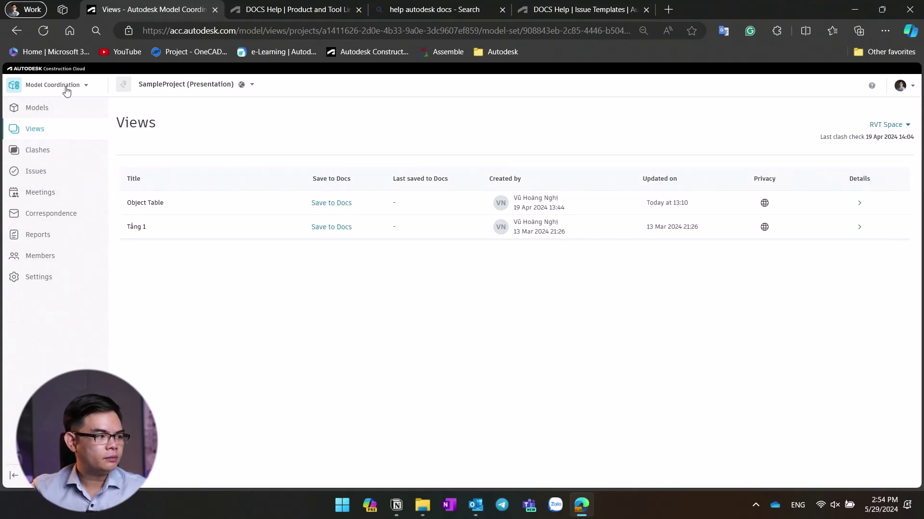
# Check the products available in the project and open the Object Table view in Model Coordination.
pyautogui.click(65, 87)
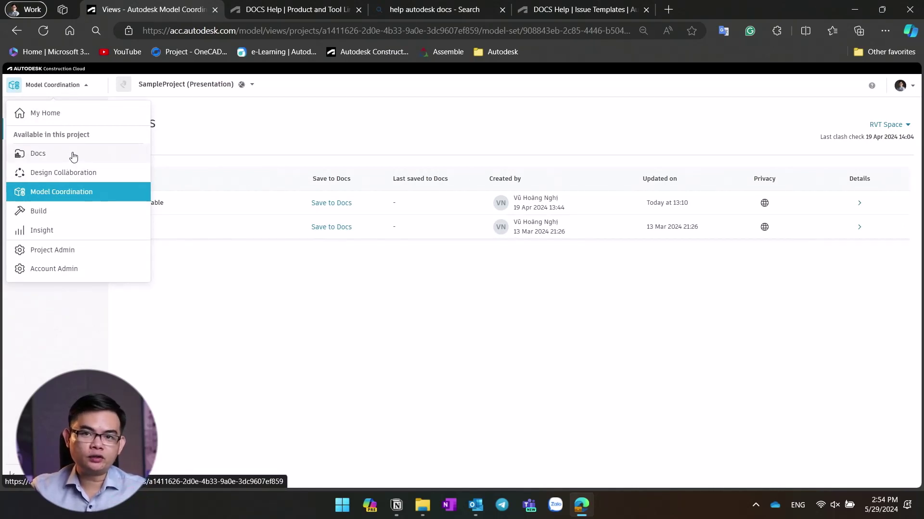
pyautogui.click(218, 122)
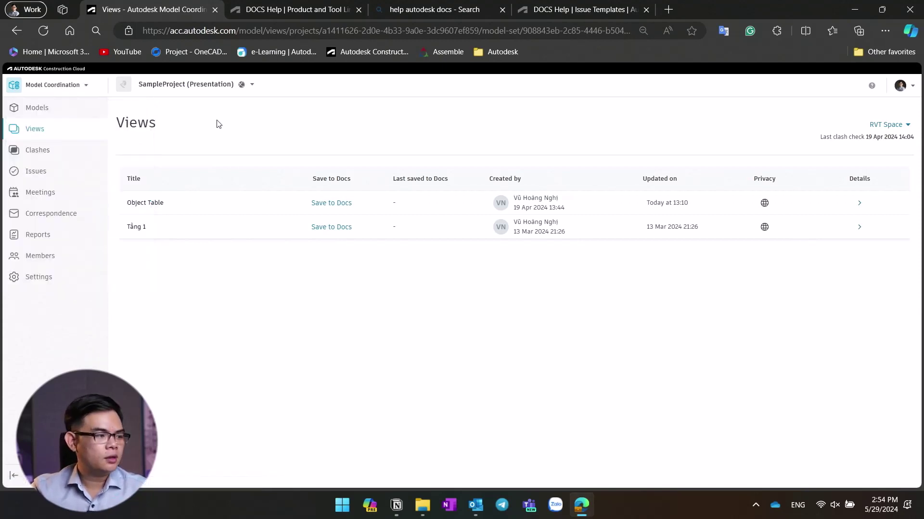
pyautogui.click(145, 204)
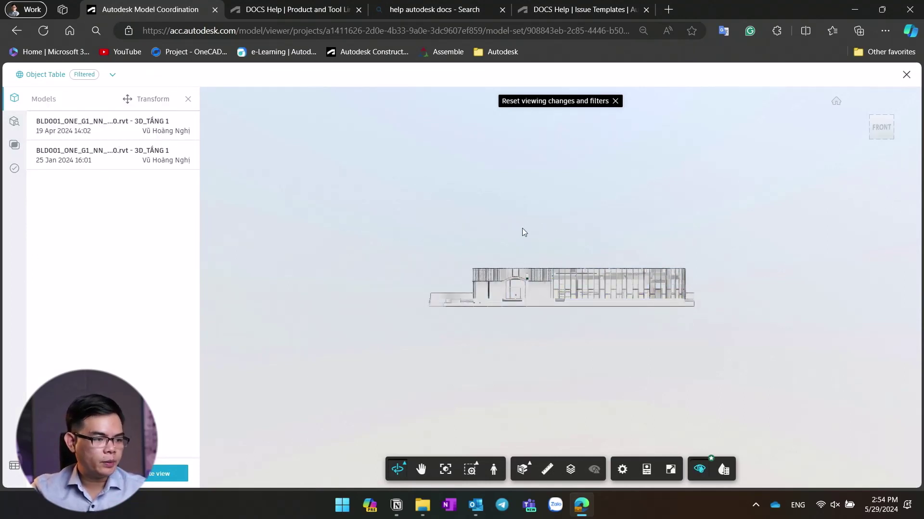
pyautogui.moveTo(664, 232); pyautogui.dragTo(466, 273)
pyautogui.scroll(5, 564, 289)
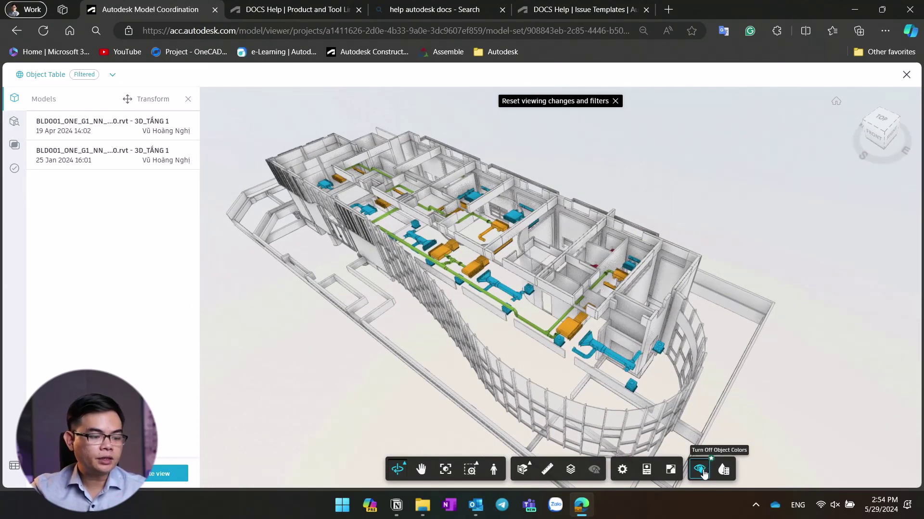
# Switch the object colors off and on again, and show the object color palette with its Color by options.
pyautogui.click(702, 469)
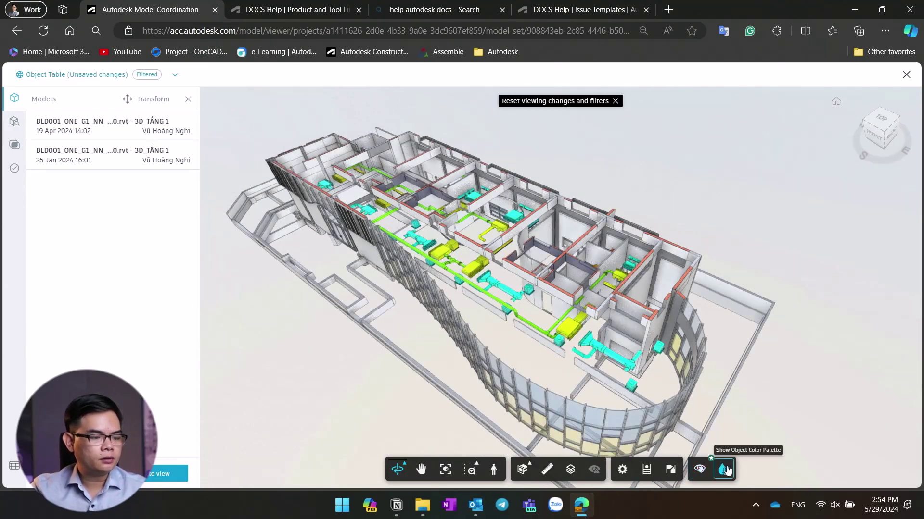
pyautogui.click(702, 470)
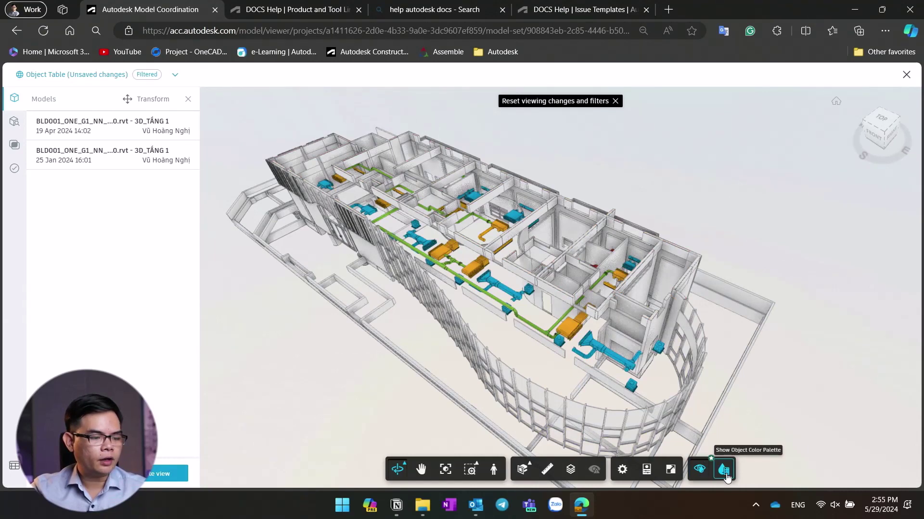
pyautogui.click(724, 470)
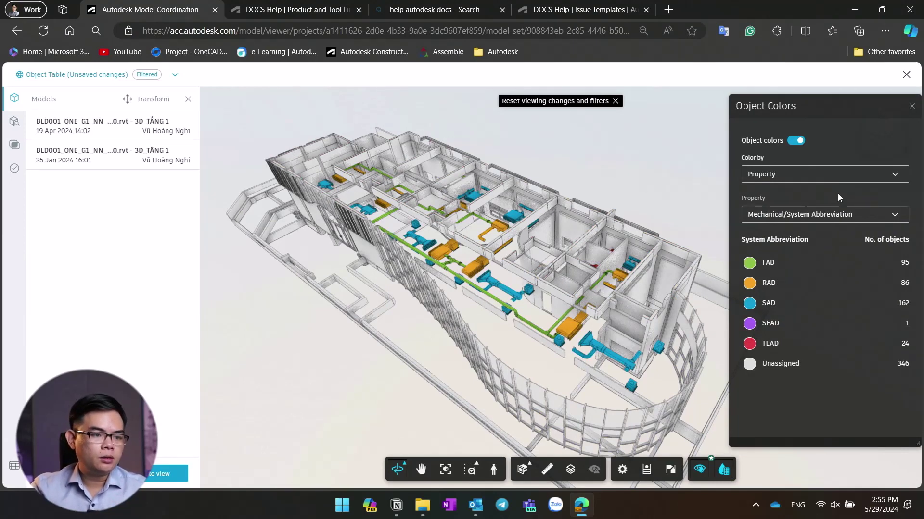
pyautogui.click(895, 178)
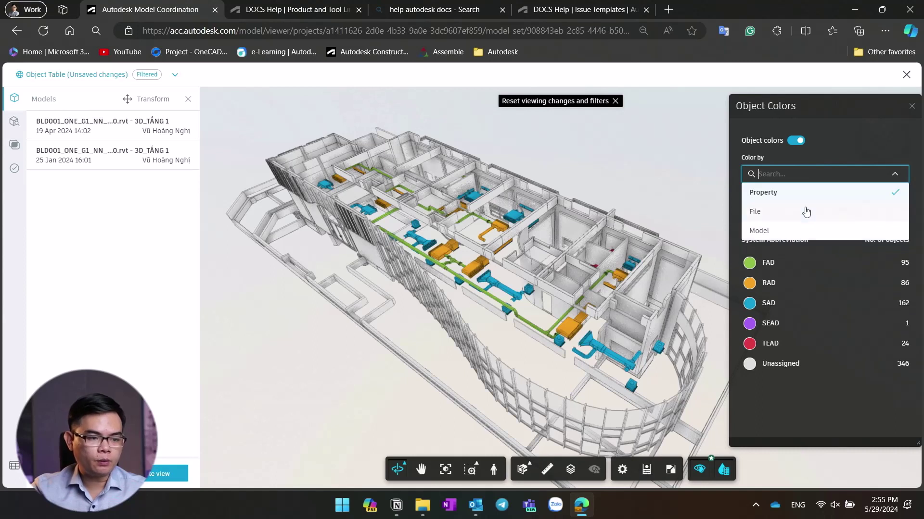
pyautogui.click(858, 133)
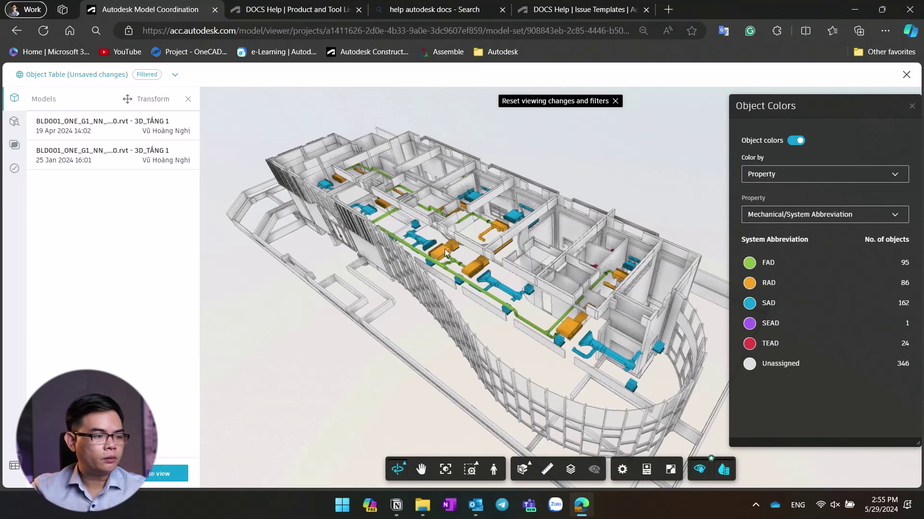
# Inspect the ductwork up close and compare it with object colors turned off and back on.
pyautogui.scroll(10, 427, 266)
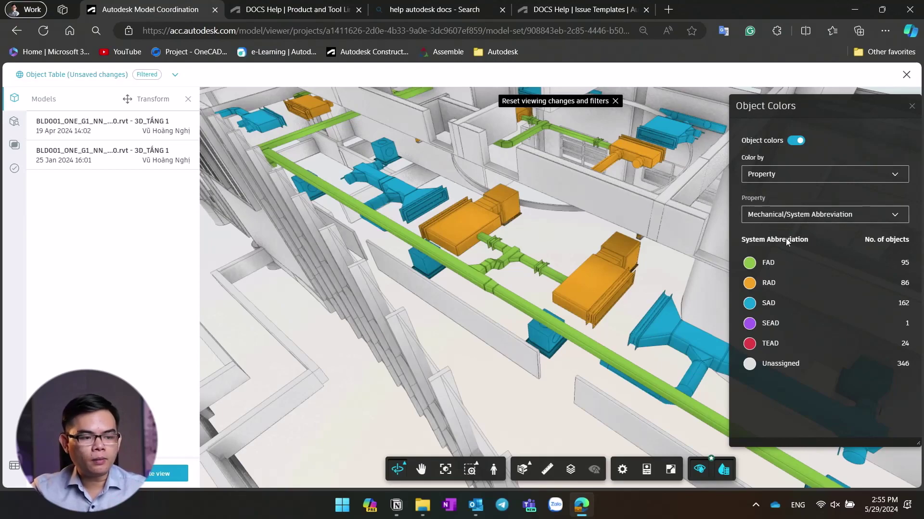
pyautogui.moveTo(532, 231); pyautogui.dragTo(501, 270)
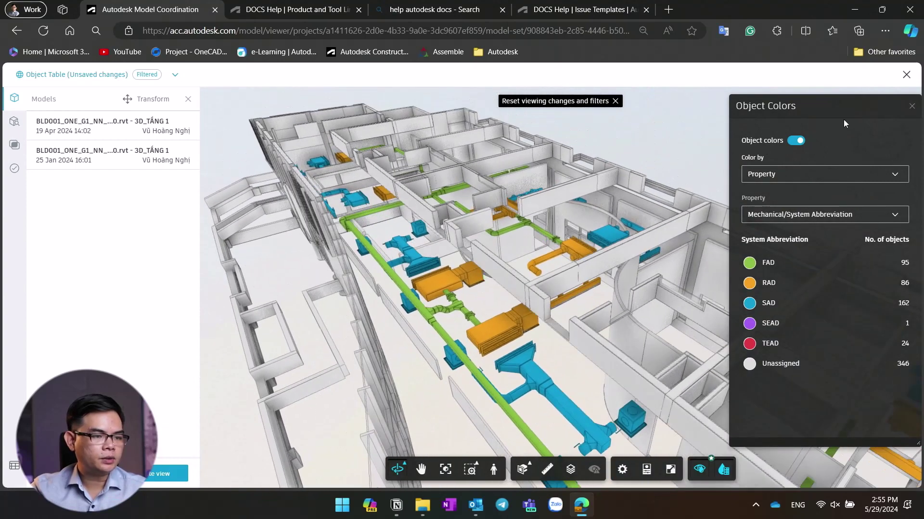
pyautogui.click(796, 141)
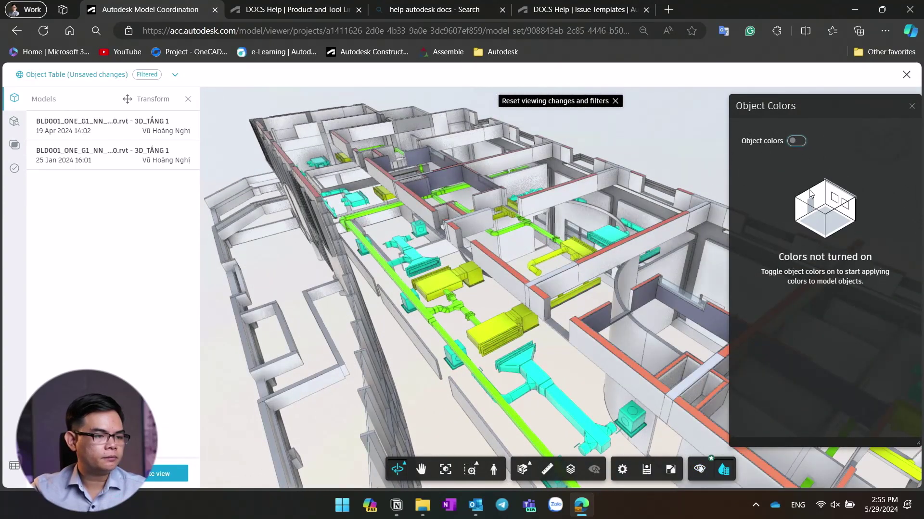
pyautogui.click(796, 141)
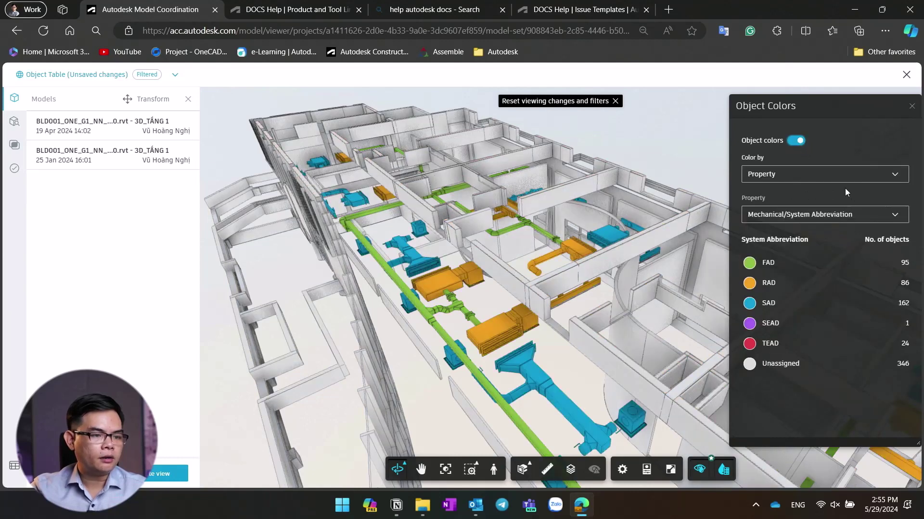
# Color the model objects by File and switch back to coloring them by Property.
pyautogui.click(888, 217)
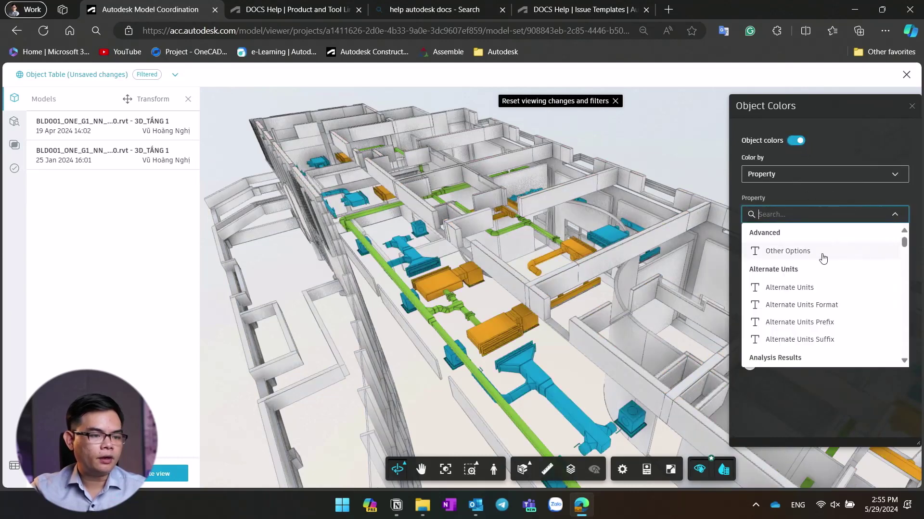
pyautogui.click(856, 177)
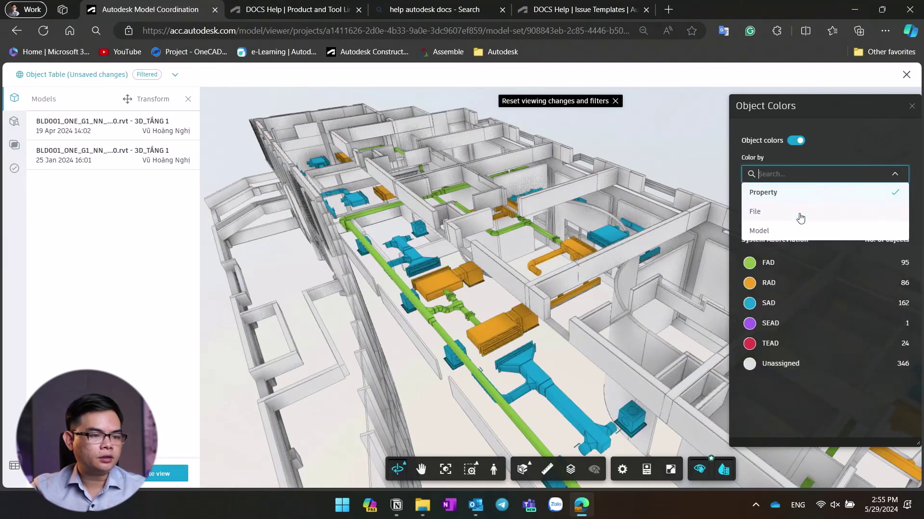
pyautogui.click(799, 210)
pyautogui.click(887, 175)
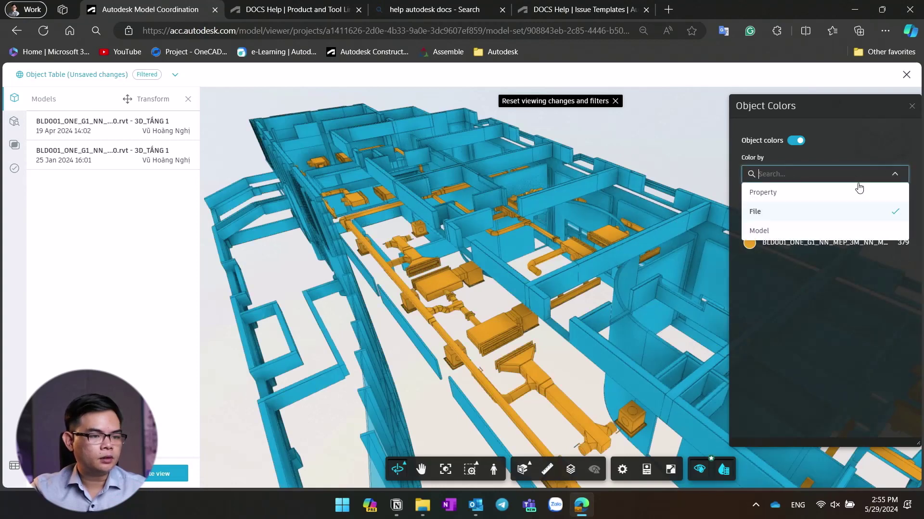
pyautogui.click(799, 195)
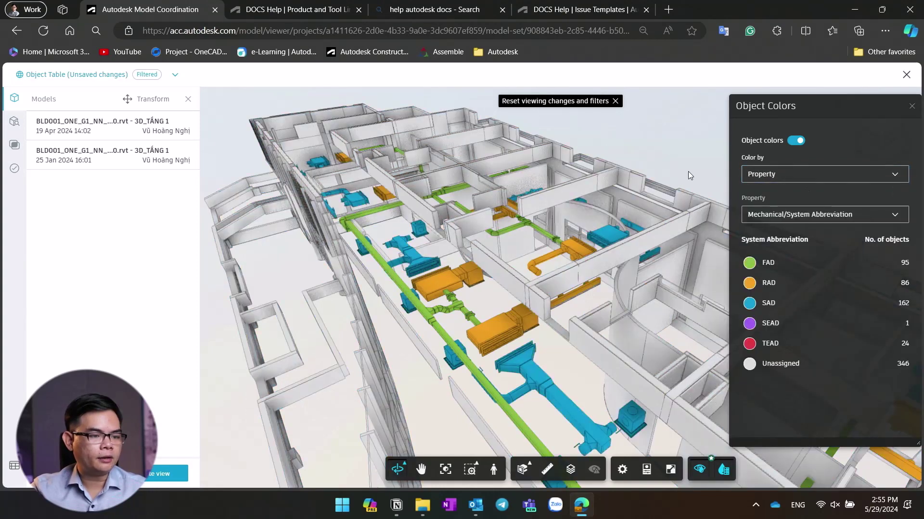
# Try coloring the model objects by the Advanced/Other Options property.
pyautogui.click(805, 214)
pyautogui.click(799, 250)
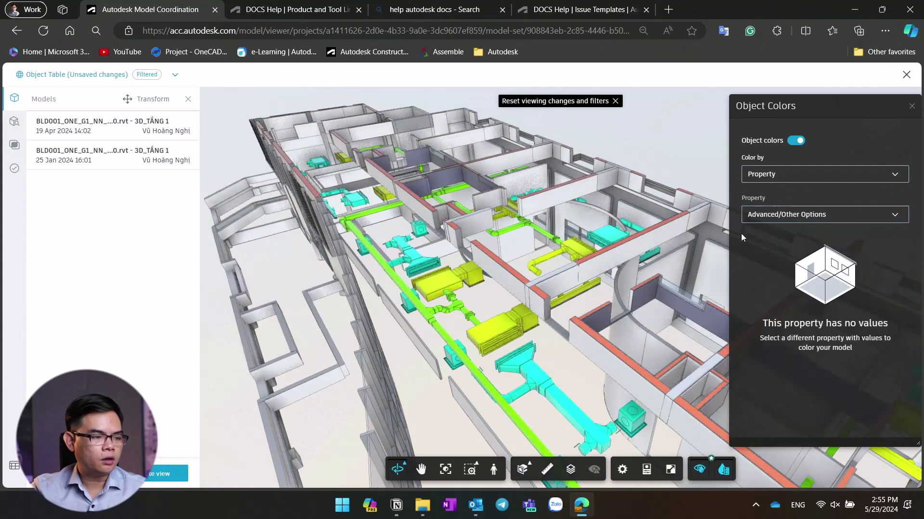
pyautogui.moveTo(596, 207); pyautogui.dragTo(665, 235)
# Search the properties for "cate" and color the model objects by the Internal/Category Name property.
pyautogui.click(817, 212)
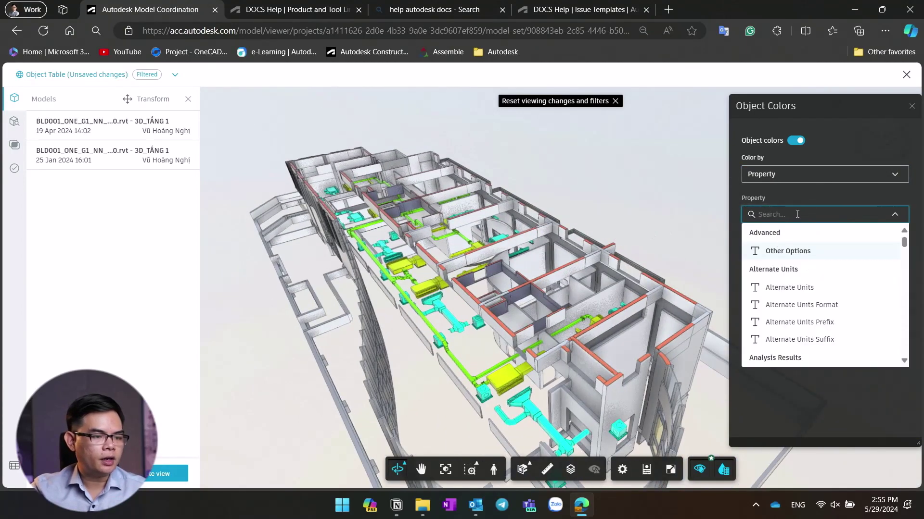
pyautogui.write('ca')
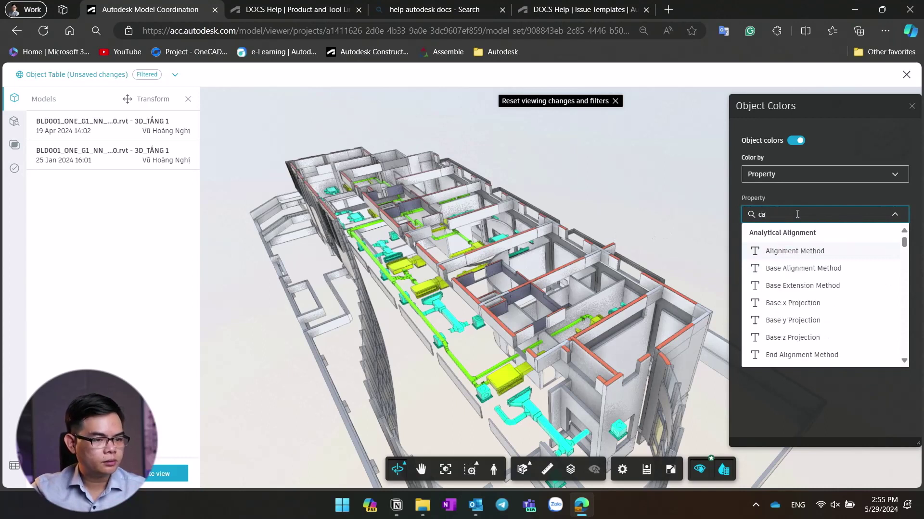
pyautogui.write('te')
pyautogui.scroll(-4, 800, 301)
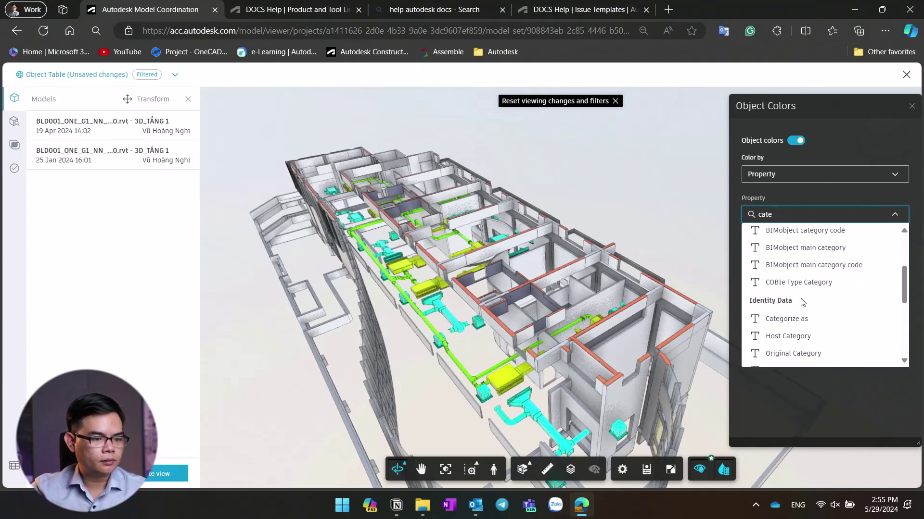
pyautogui.scroll(-2, 815, 318)
pyautogui.scroll(-2, 820, 305)
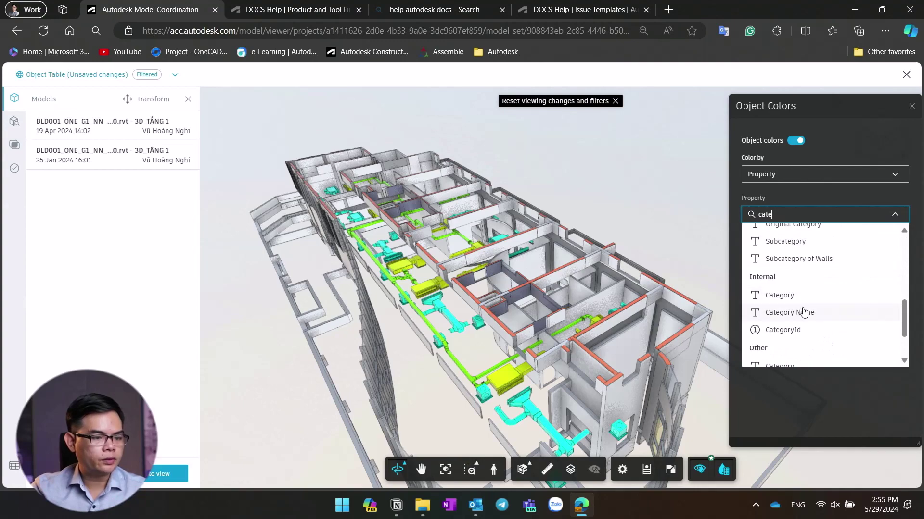
pyautogui.click(803, 313)
pyautogui.moveTo(645, 200); pyautogui.dragTo(524, 279)
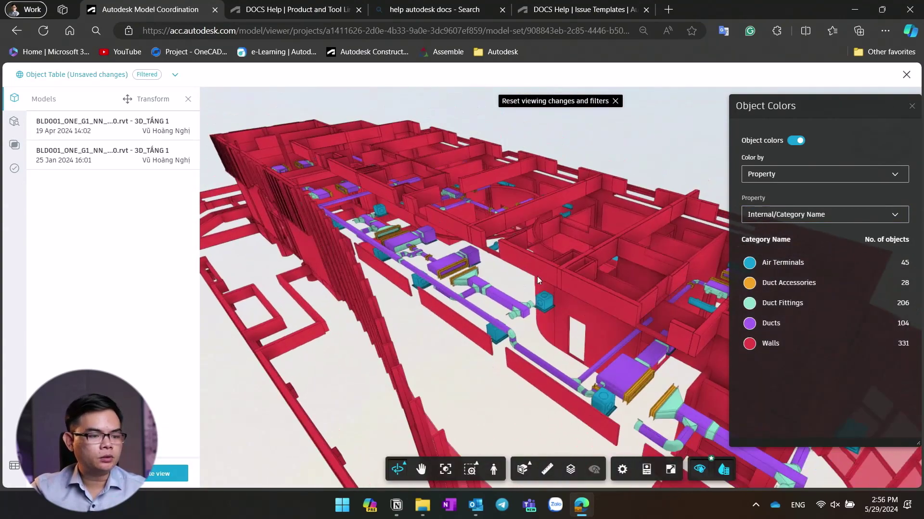
# Open the color choices for the Walls category.
pyautogui.click(750, 344)
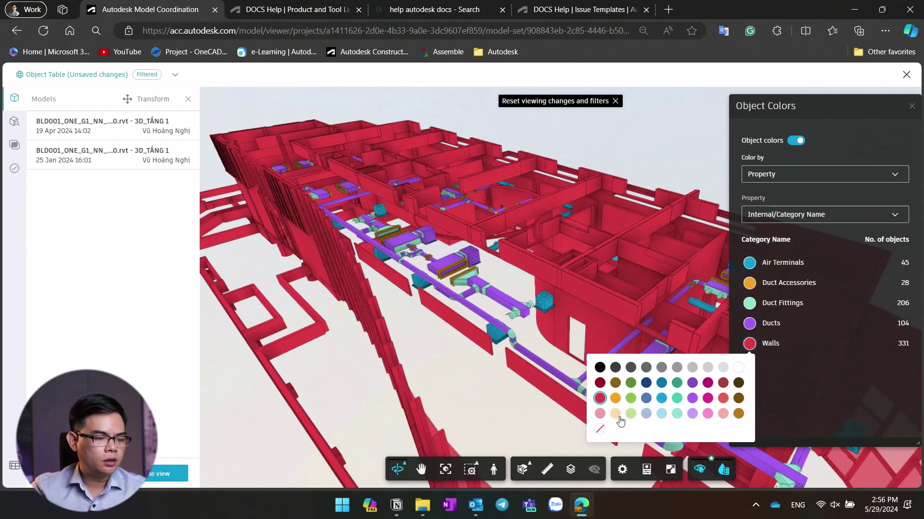